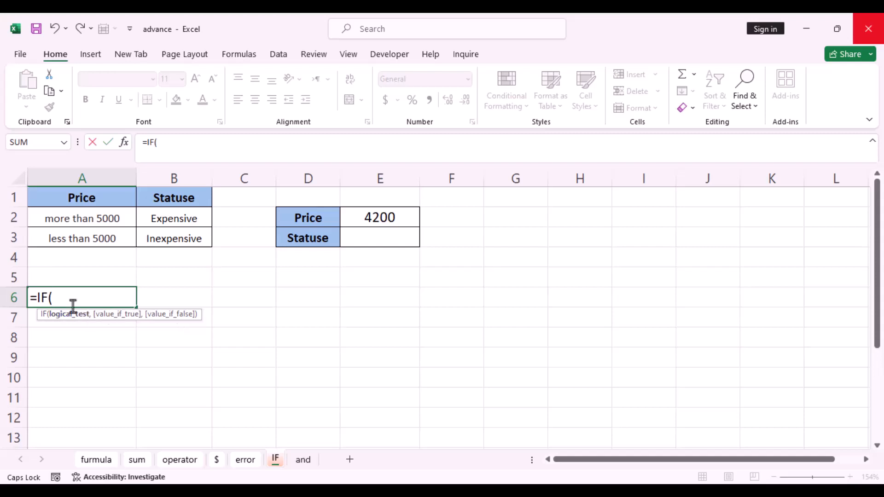
Step: Clear the unfinished IF formula from cell A6
{"action": "key", "text": "BackSpace"}
{"action": "key", "text": "BackSpace"}
{"action": "key", "text": "BackSpace"}
{"action": "key", "text": "BackSpace"}
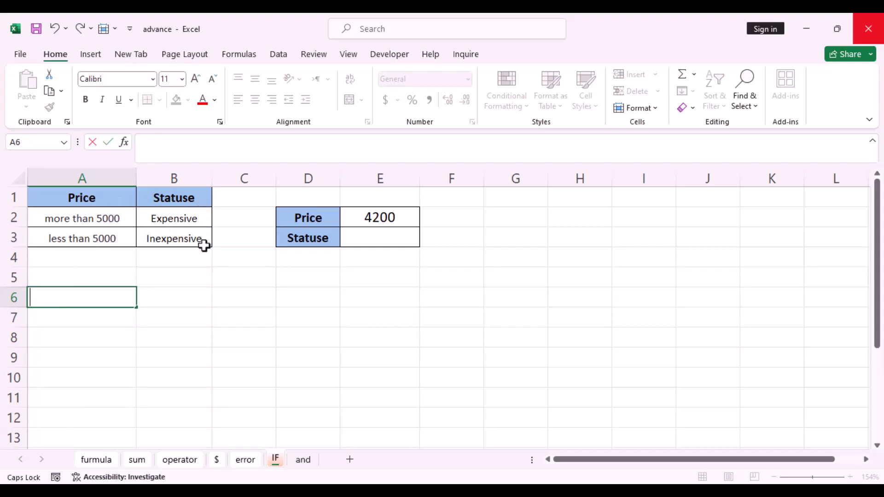
Step: Start an IF formula in the empty Statuse cell E3 with the logical test E2>5000
{"action": "double_click", "coordinate": [365, 243]}
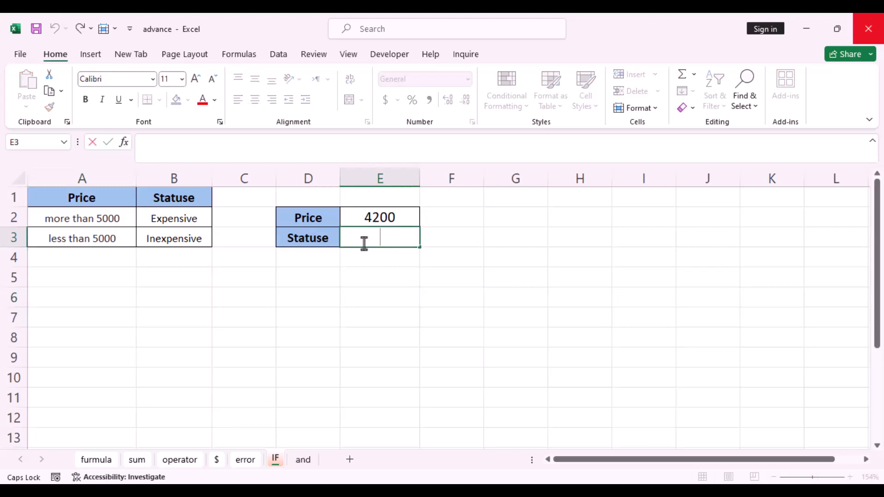
{"action": "type", "text": "="}
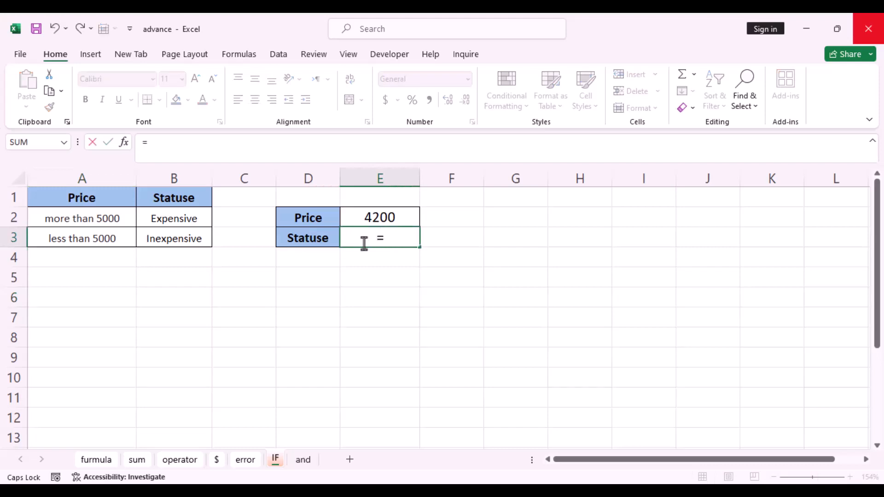
{"action": "type", "text": "IF"}
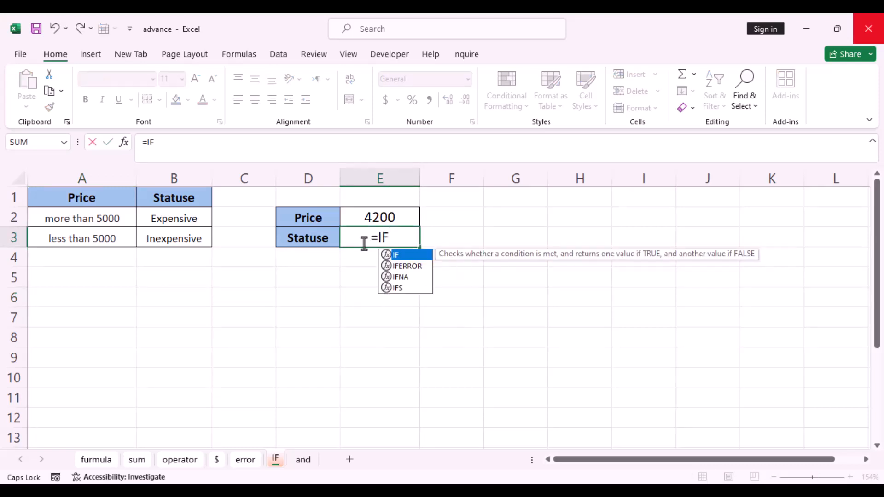
{"action": "type", "text": "("}
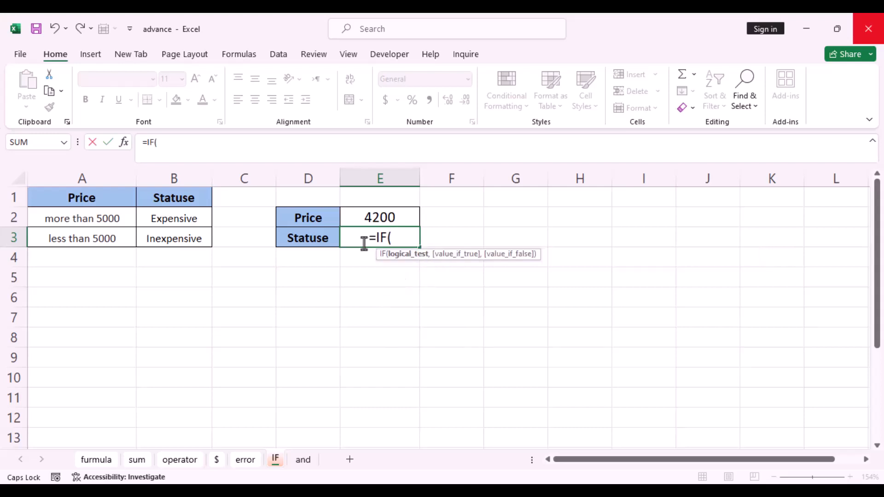
{"action": "type", "text": "E2"}
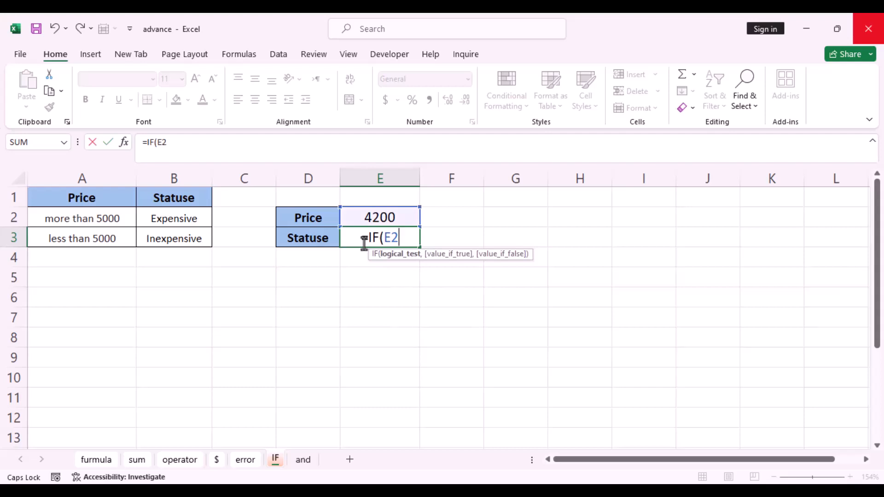
{"action": "type", "text": ">5"}
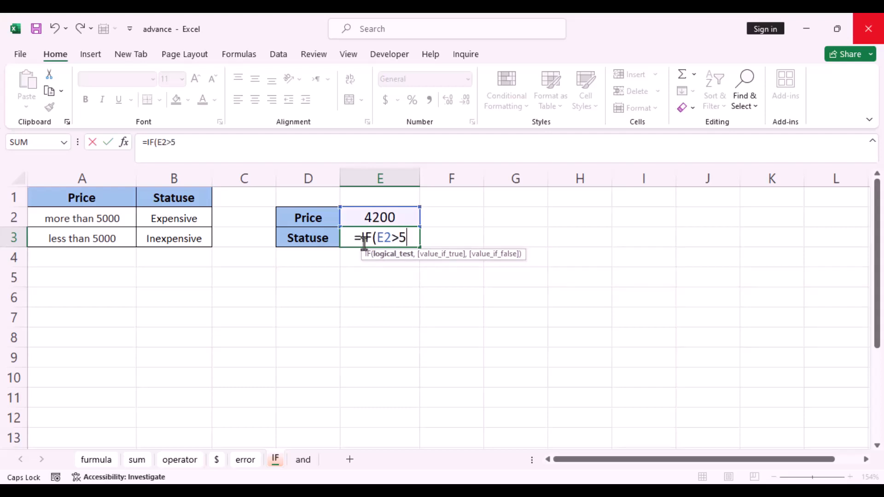
{"action": "type", "text": "000"}
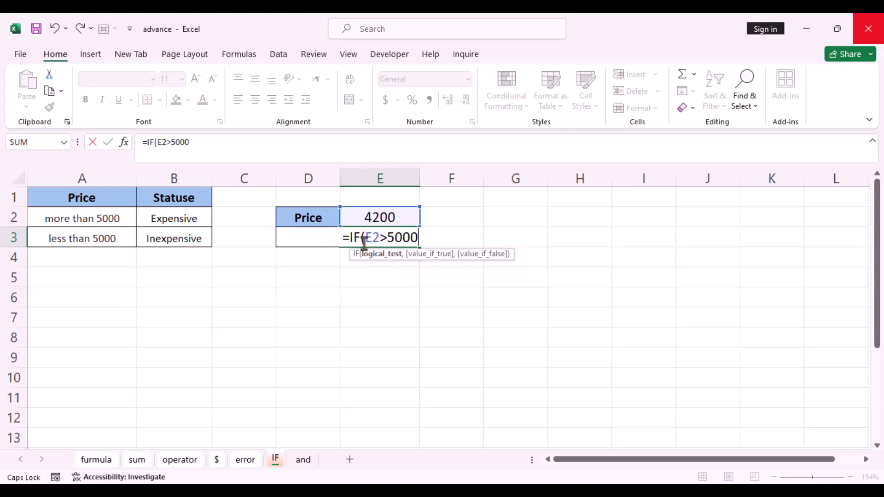
{"action": "type", "text": ","}
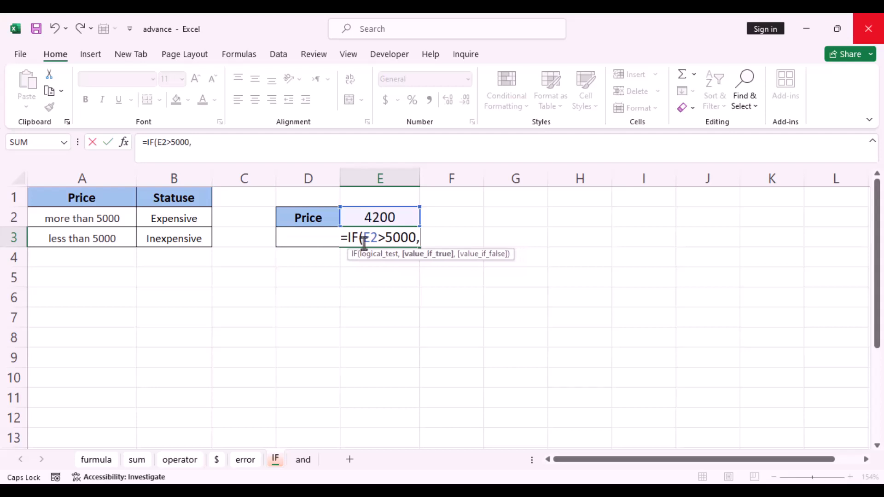
Step: Complete the E3 formula with B2 as the value if true and B3 as the value if false
{"action": "left_click", "coordinate": [185, 222]}
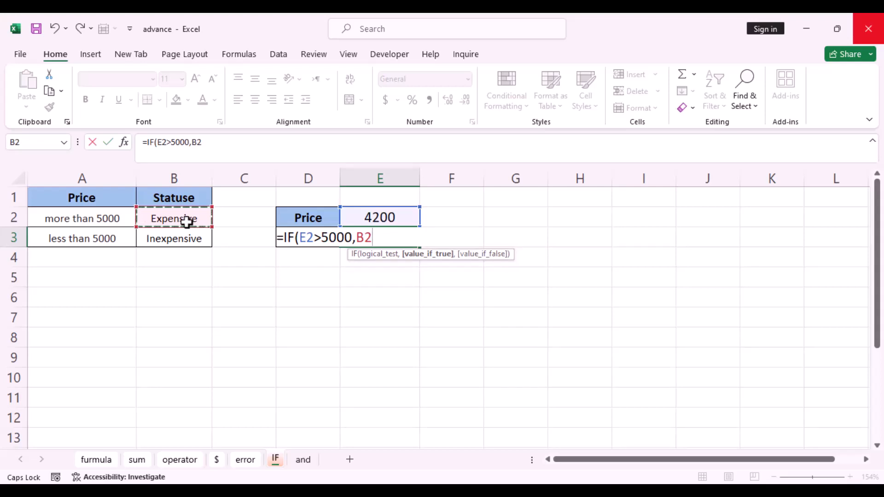
{"action": "type", "text": ","}
{"action": "left_click", "coordinate": [188, 238]}
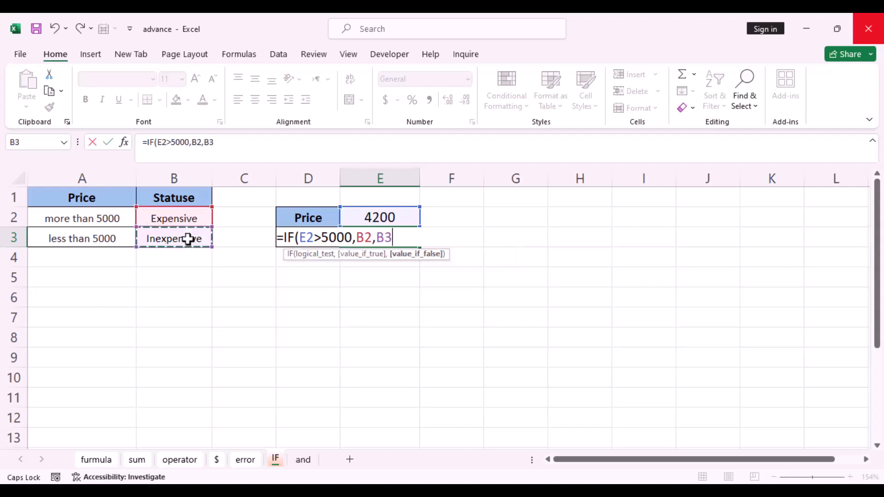
{"action": "type", "text": ")"}
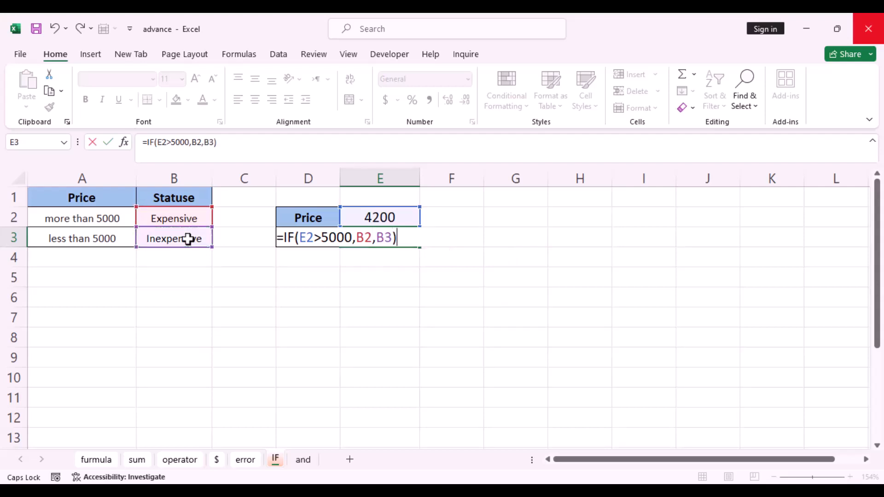
{"action": "key", "text": "Return"}
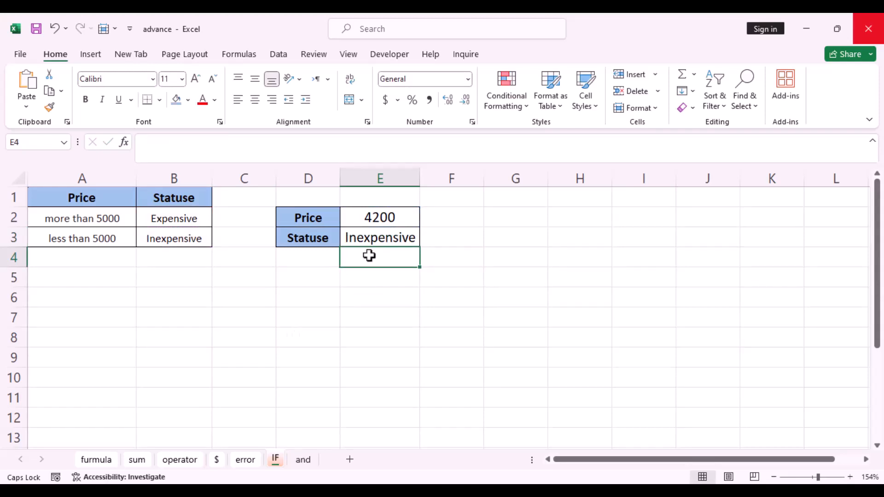
Step: Set the price in cell E2 to 6300 to test the status formula
{"action": "left_click", "coordinate": [394, 217]}
{"action": "type", "text": "63"}
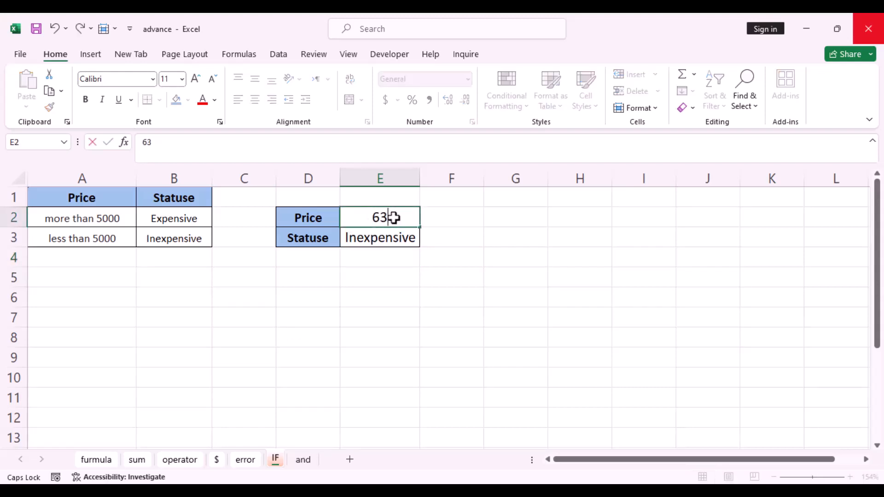
{"action": "type", "text": "00"}
{"action": "left_click", "coordinate": [378, 278]}
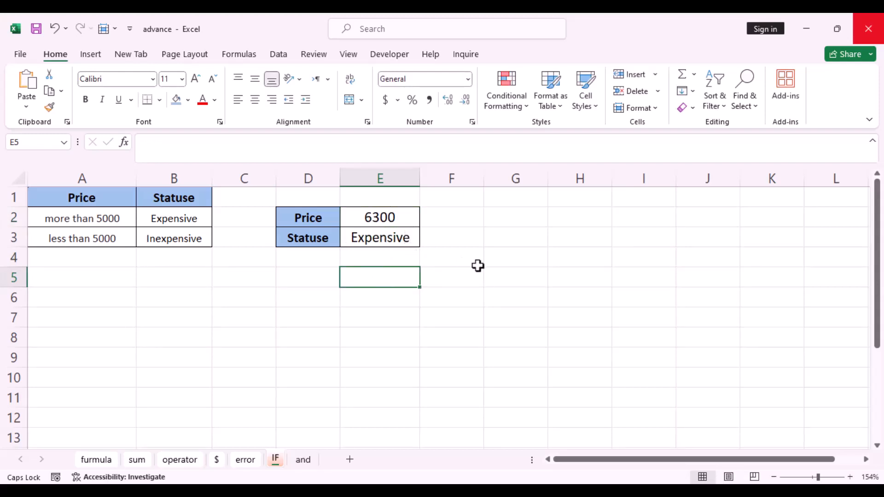
Step: Set the price in cell E2 to -2000 to test the status formula with a negative amount
{"action": "double_click", "coordinate": [405, 237]}
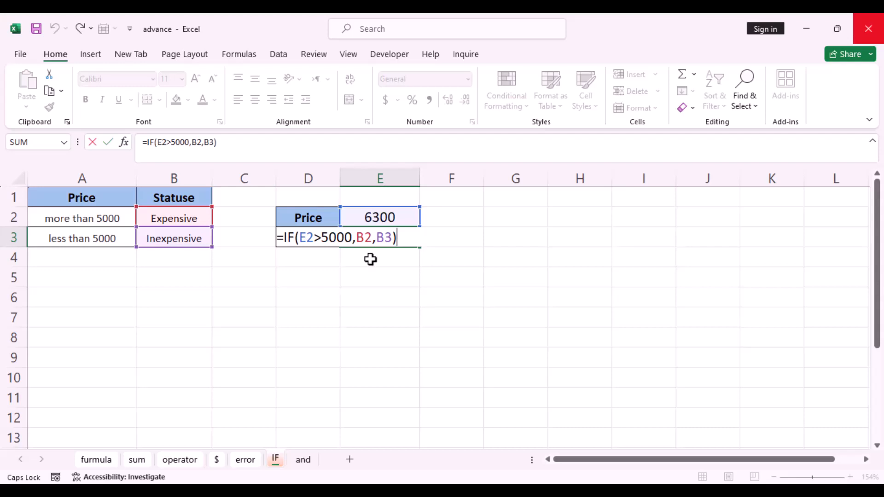
{"action": "left_click", "coordinate": [393, 215]}
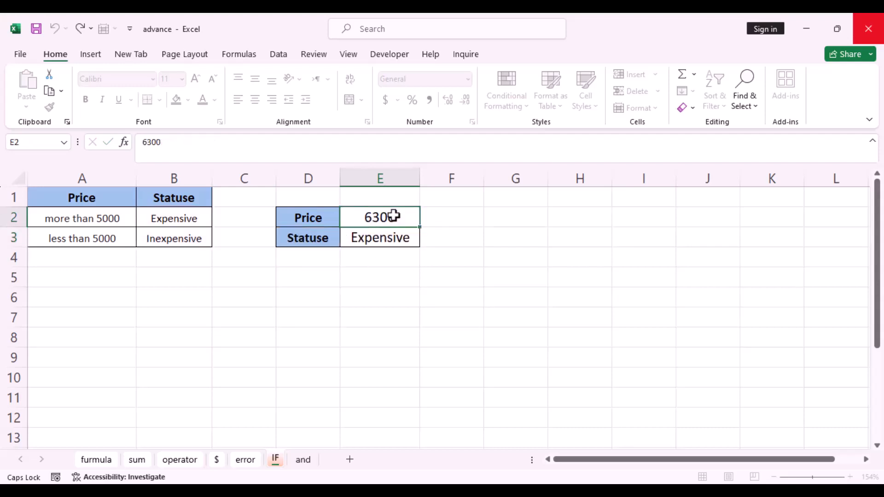
{"action": "type", "text": "-"}
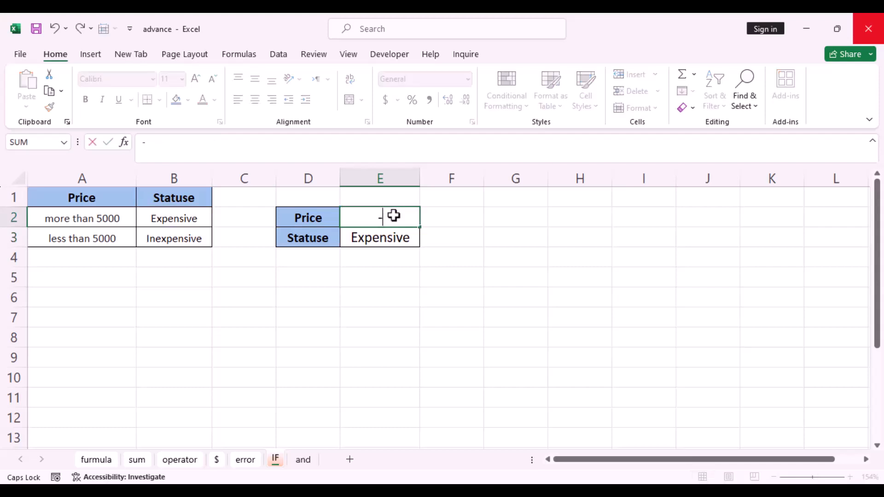
{"action": "type", "text": "2000"}
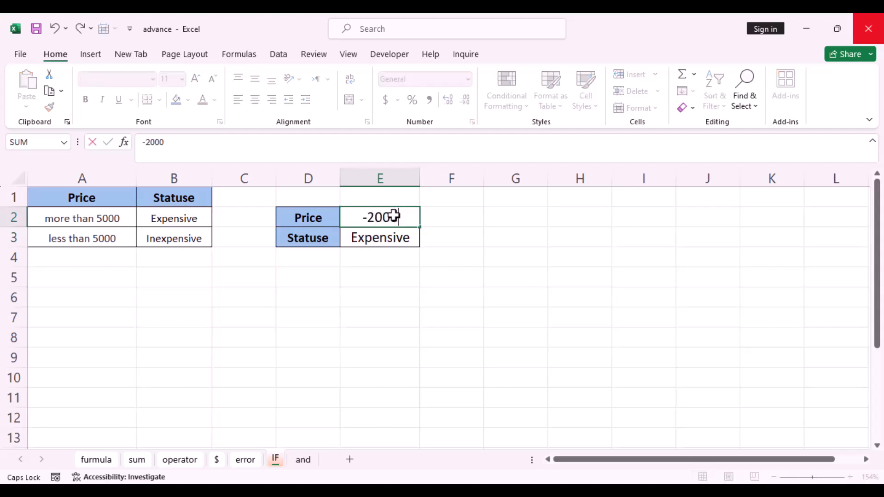
{"action": "left_click", "coordinate": [388, 320]}
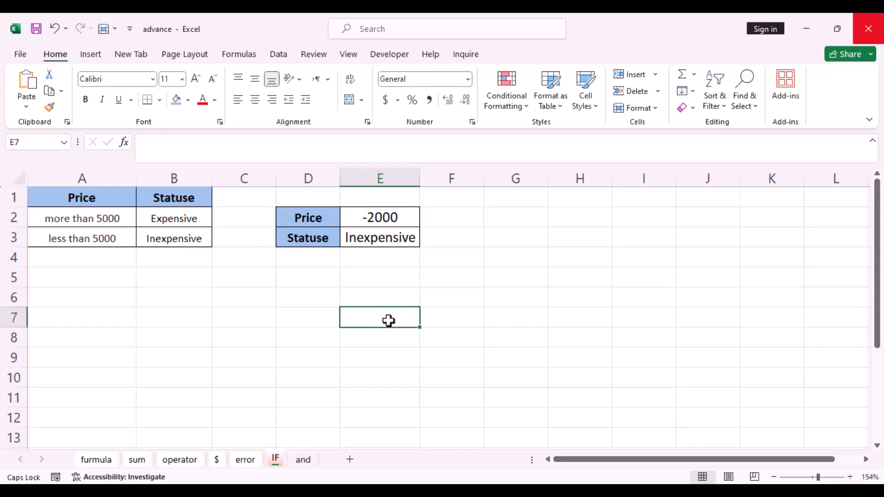
Step: Wrap the existing E3 formula in an outer IF with the logical test E2<=0
{"action": "double_click", "coordinate": [412, 240]}
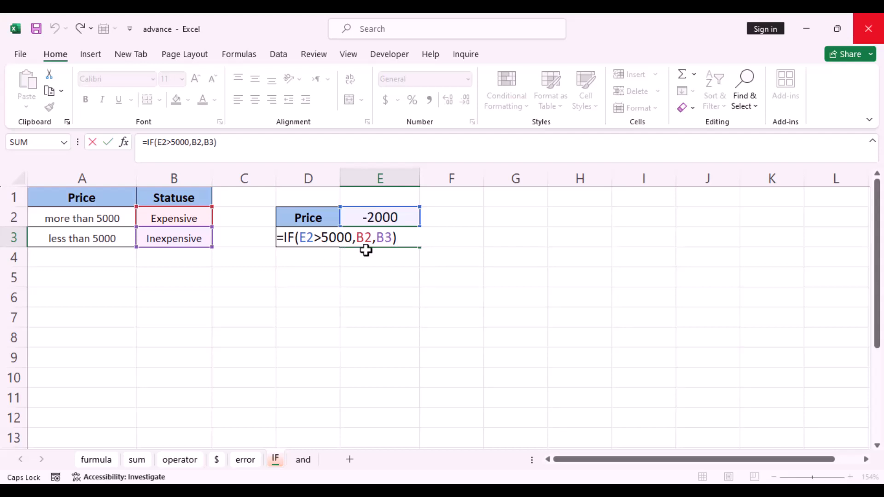
{"action": "left_click", "coordinate": [283, 238]}
{"action": "type", "text": "IF"}
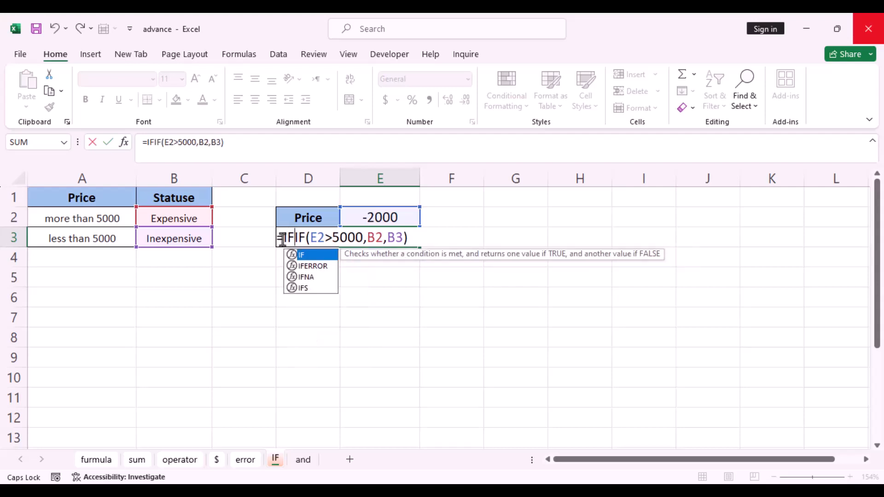
{"action": "type", "text": "("}
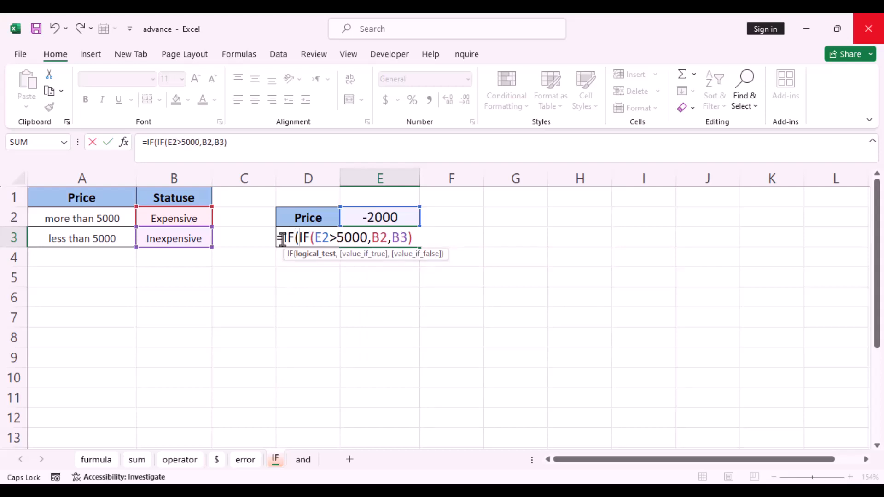
{"action": "type", "text": "E2"}
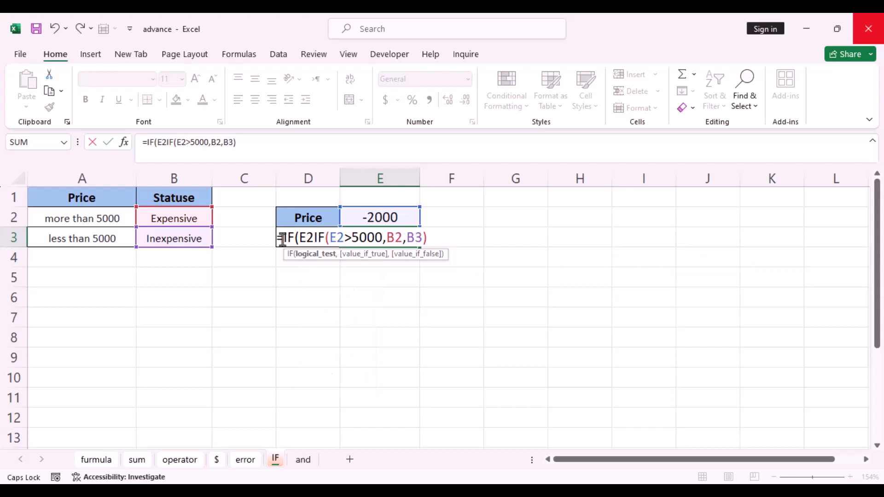
{"action": "type", "text": "<="}
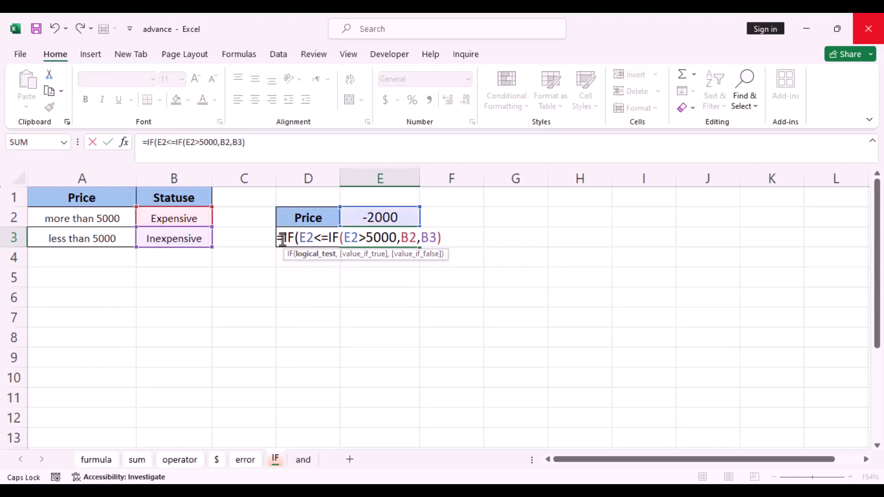
{"action": "type", "text": "0"}
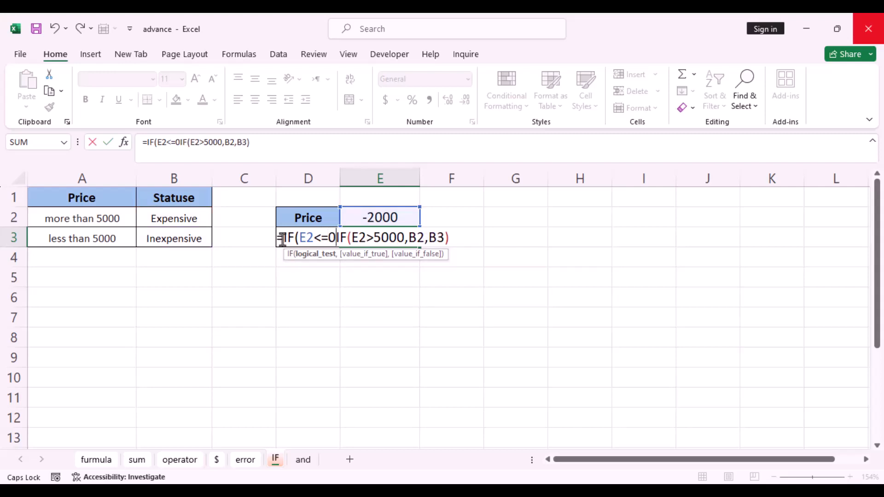
{"action": "type", "text": ","}
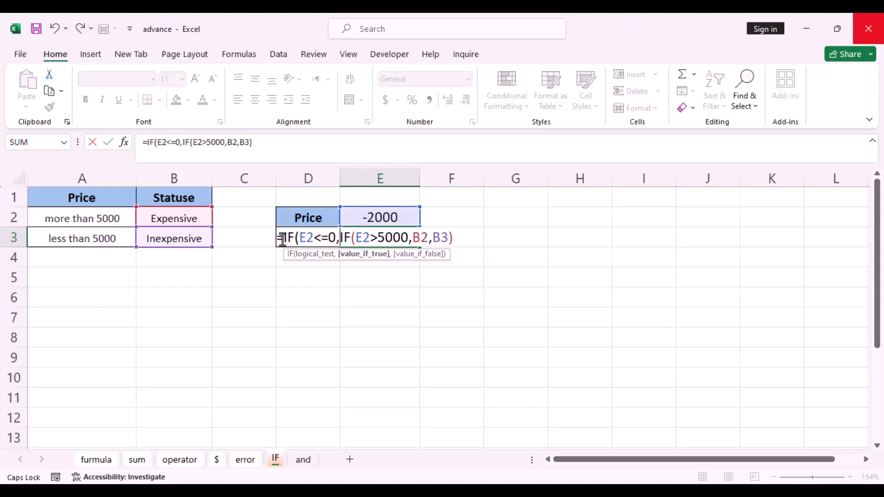
Step: Enter NO without quotes as the outer IF's value if true, use the existing IF as its value if false, and close the formula
{"action": "type", "text": "N"}
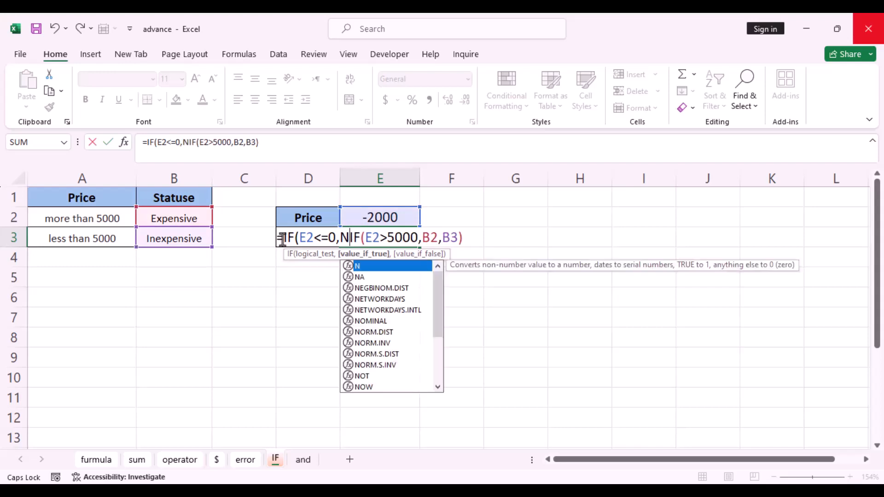
{"action": "type", "text": "O"}
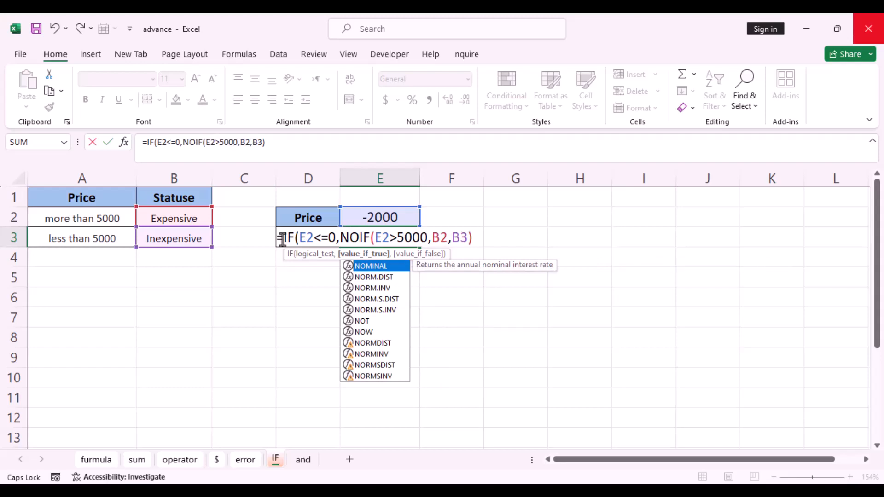
{"action": "type", "text": ","}
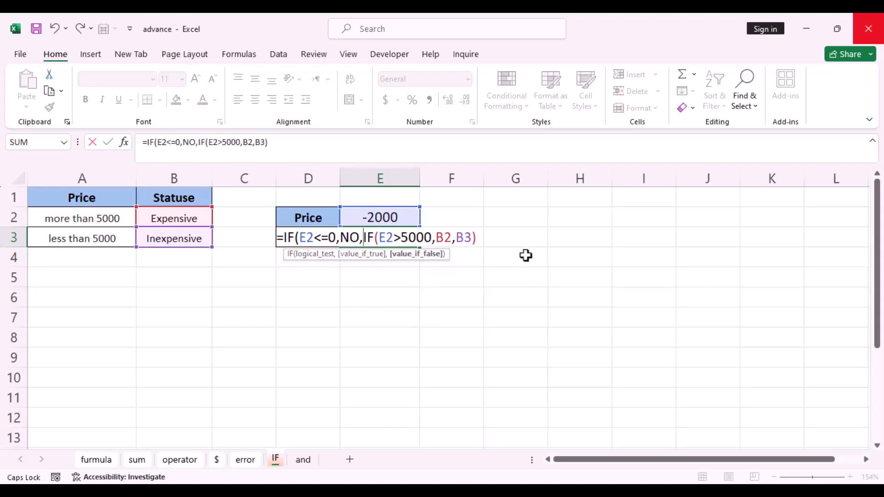
{"action": "left_click", "coordinate": [478, 238]}
{"action": "type", "text": ")"}
{"action": "key", "text": "Return"}
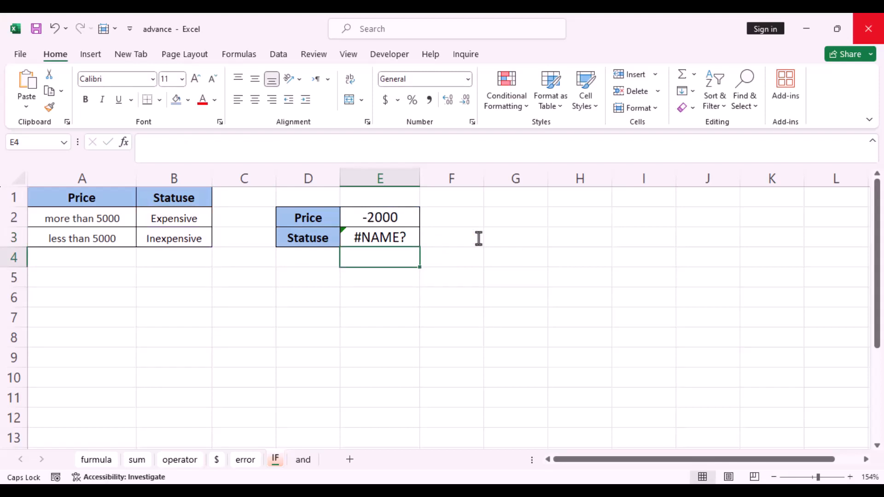
Step: Enclose the outer IF's value if true in quotation marks as "no" in the E3 formula and commit it
{"action": "double_click", "coordinate": [412, 237]}
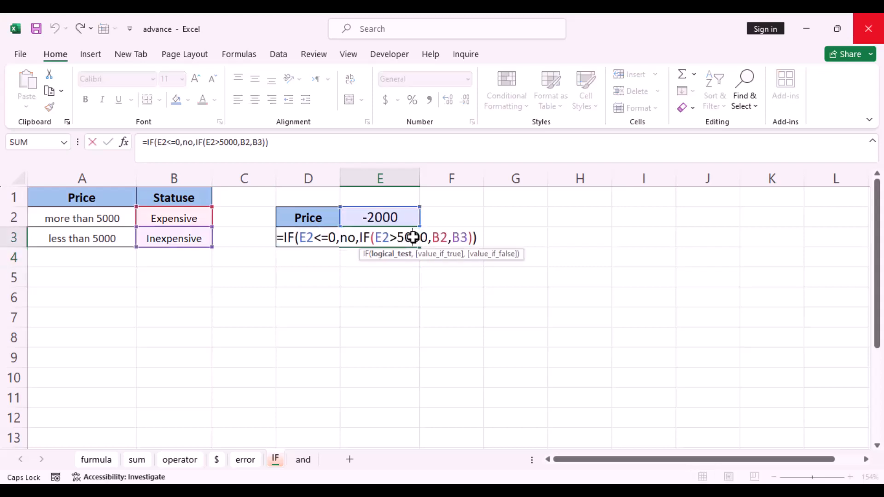
{"action": "left_click", "coordinate": [339, 240]}
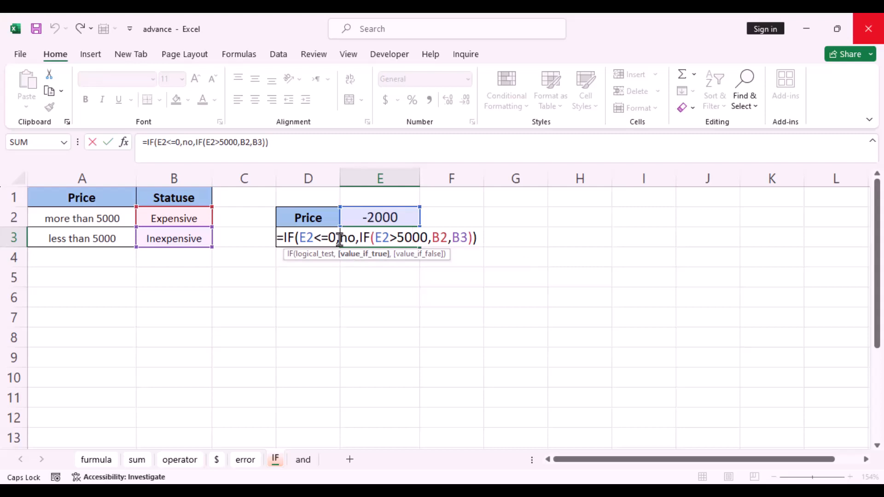
{"action": "type", "text": "\""}
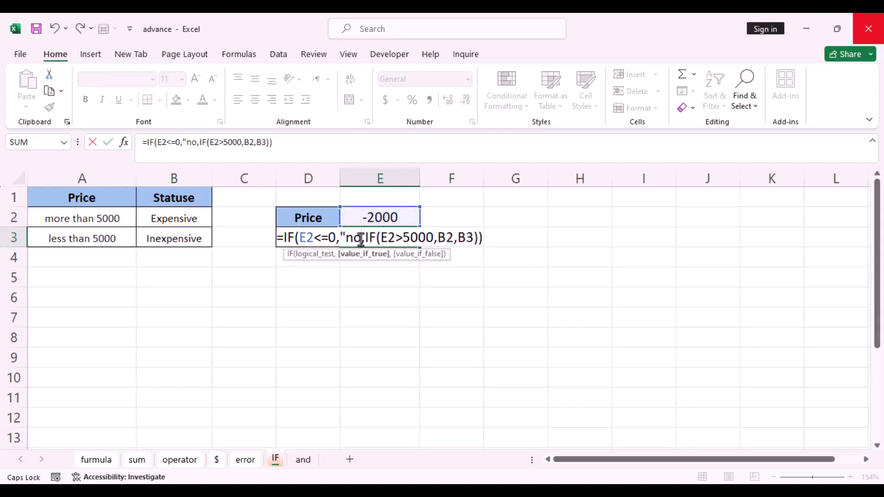
{"action": "left_click", "coordinate": [361, 240]}
{"action": "type", "text": "\""}
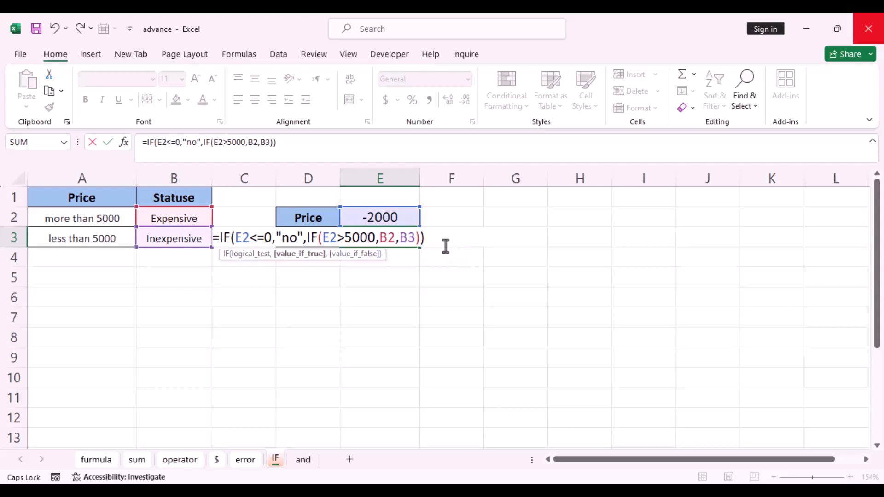
{"action": "key", "text": "Return"}
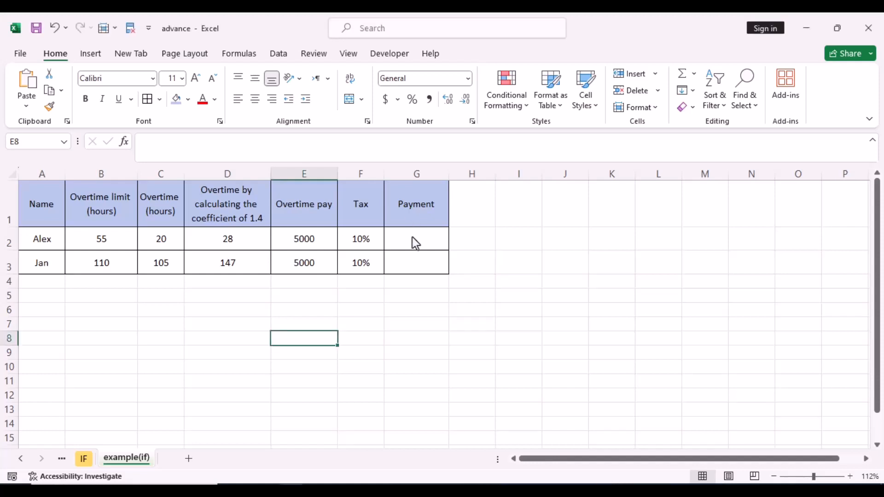
Step: Widen the Payment column and start an IF formula in G2 with the logical test D2<B2
{"action": "left_click_drag", "start_coordinate": [448, 173], "coordinate": [712, 148]}
{"action": "left_click", "coordinate": [451, 236]}
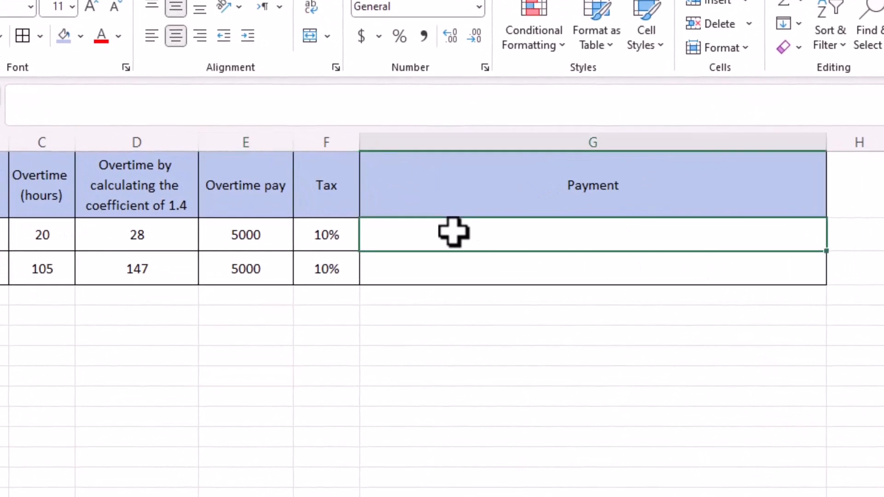
{"action": "type", "text": "=if"}
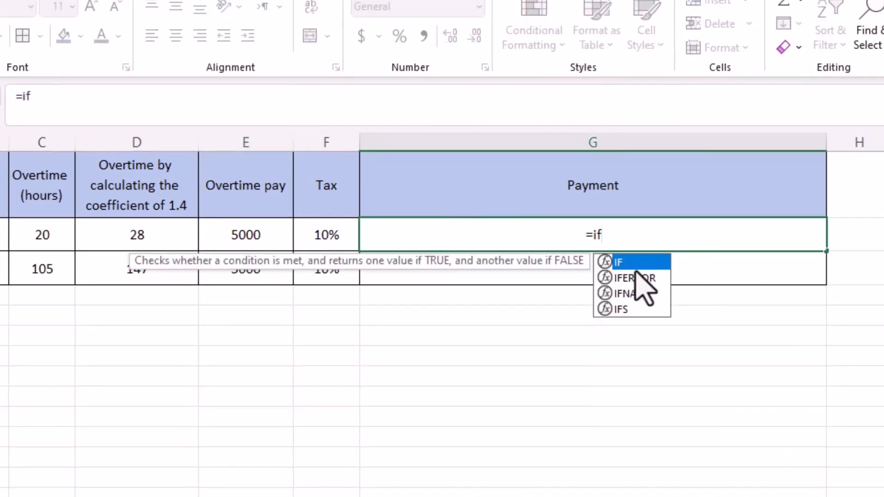
{"action": "double_click", "coordinate": [629, 260]}
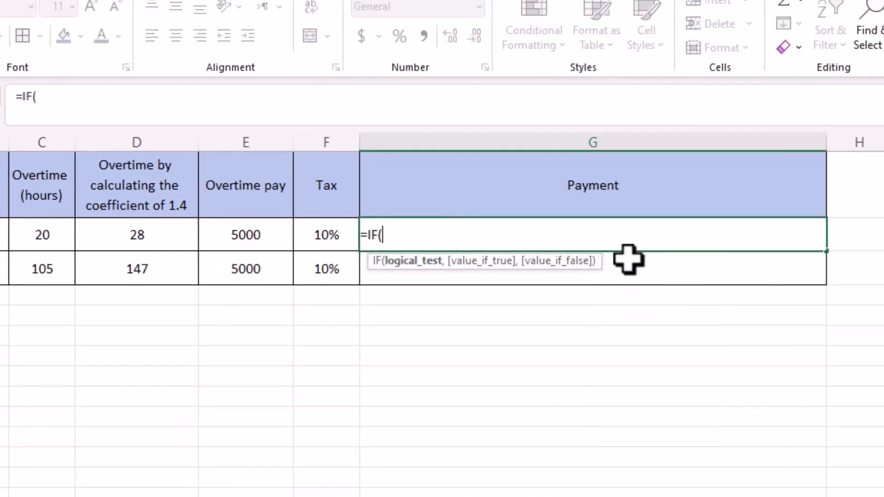
{"action": "left_click", "coordinate": [176, 243]}
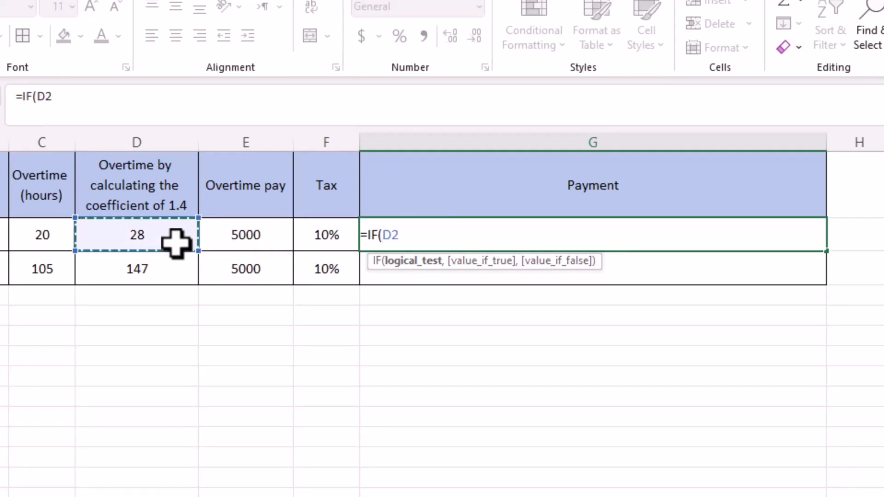
{"action": "type", "text": "<"}
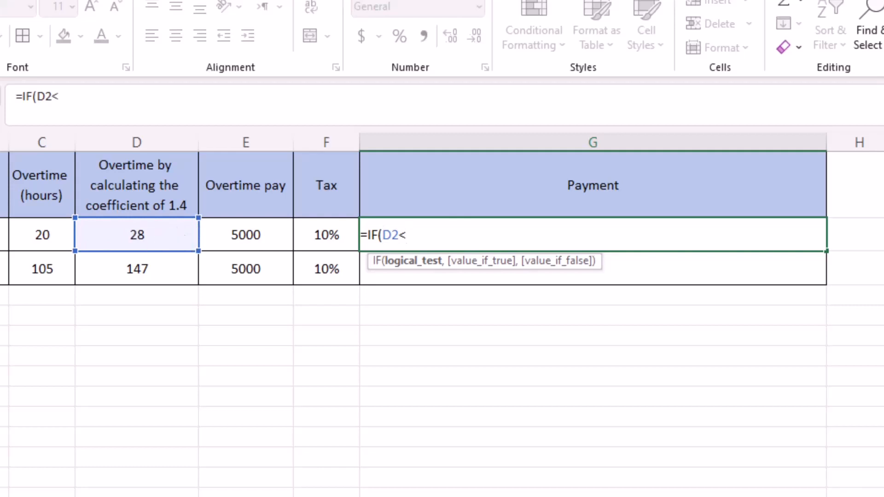
{"action": "left_click", "coordinate": [4, 235]}
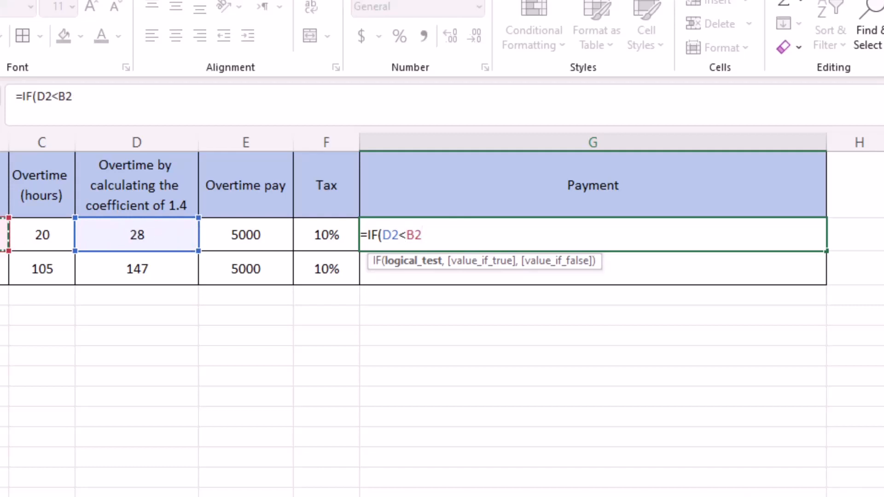
{"action": "type", "text": ","}
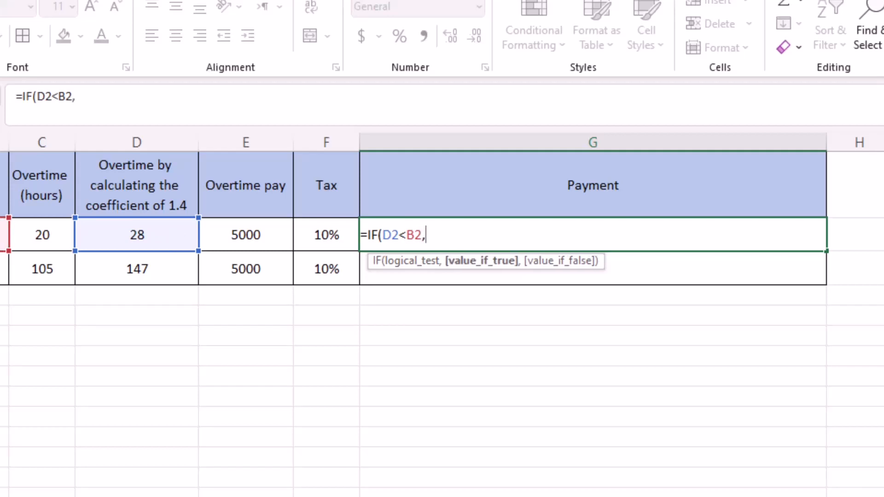
Step: Begin the value if true in the G2 formula as D2*E2
{"action": "left_click", "coordinate": [108, 241]}
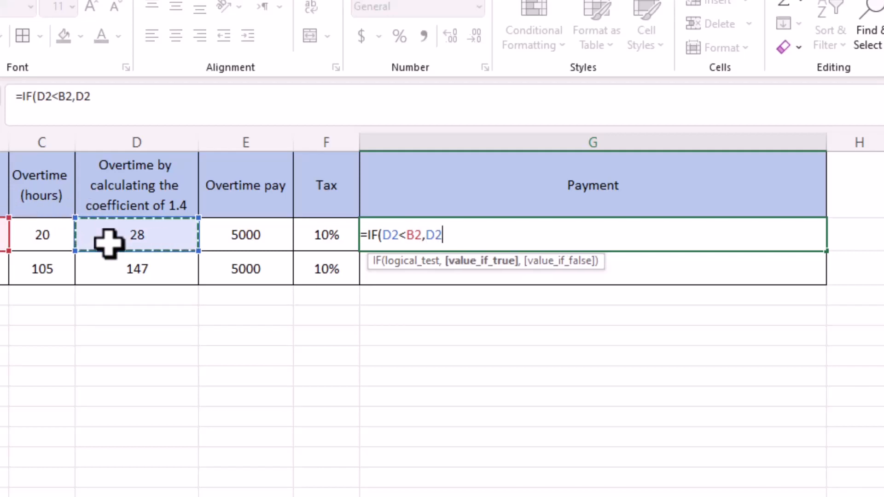
{"action": "type", "text": "*"}
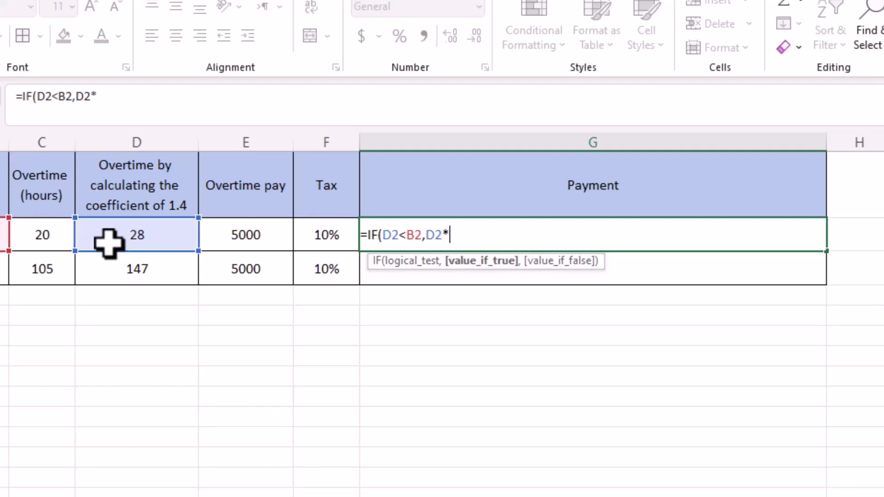
{"action": "left_click", "coordinate": [249, 237]}
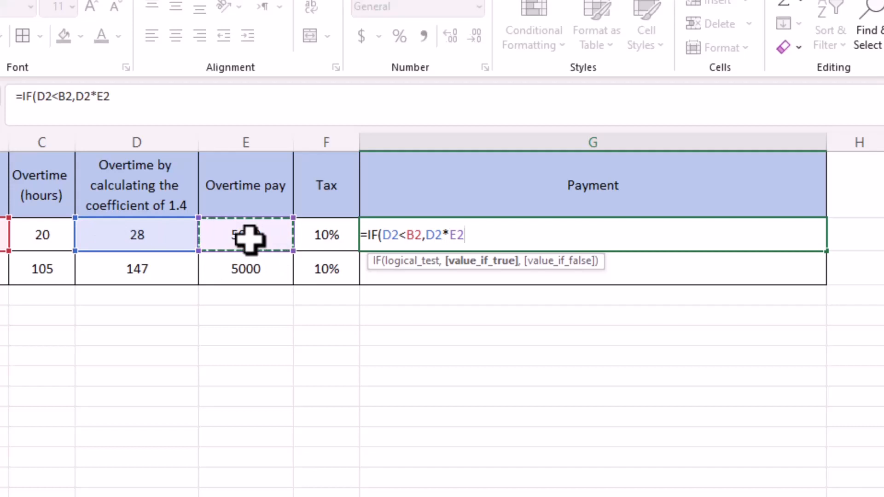
{"action": "type", "text": "-"}
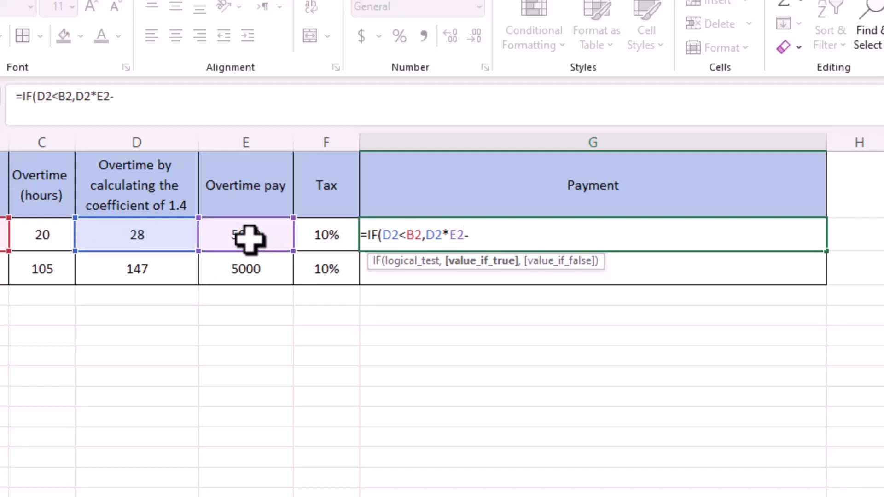
{"action": "left_click", "coordinate": [338, 238]}
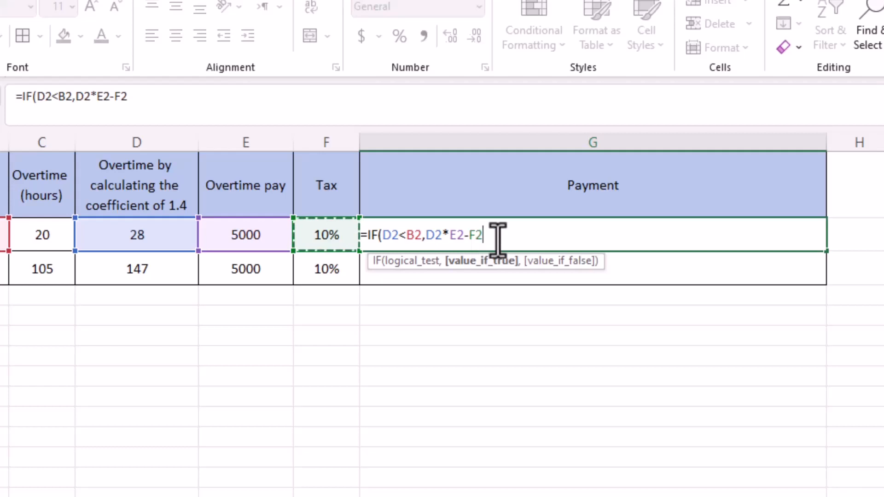
{"action": "key", "text": "BackSpace"}
{"action": "key", "text": "BackSpace"}
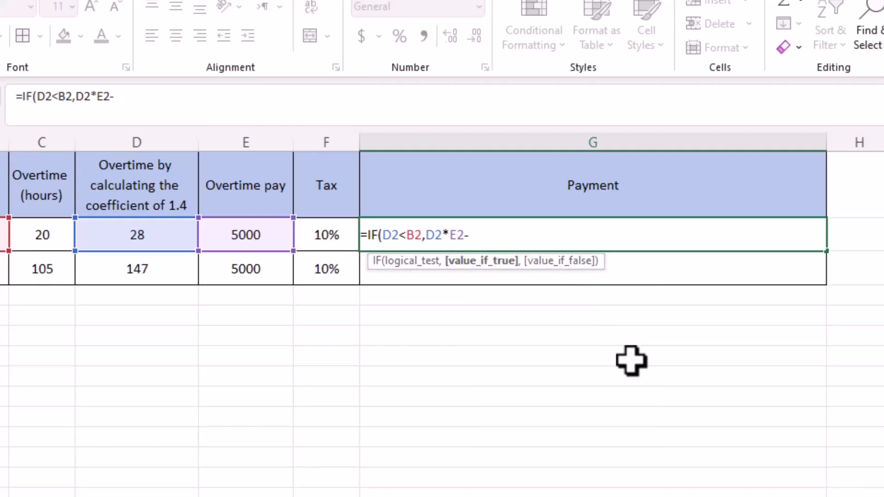
{"action": "key", "text": "BackSpace"}
Step: Multiply the value if true by 90%, use B2*E2*90% as the value if false, and commit the G2 formula
{"action": "type", "text": "*90%"}
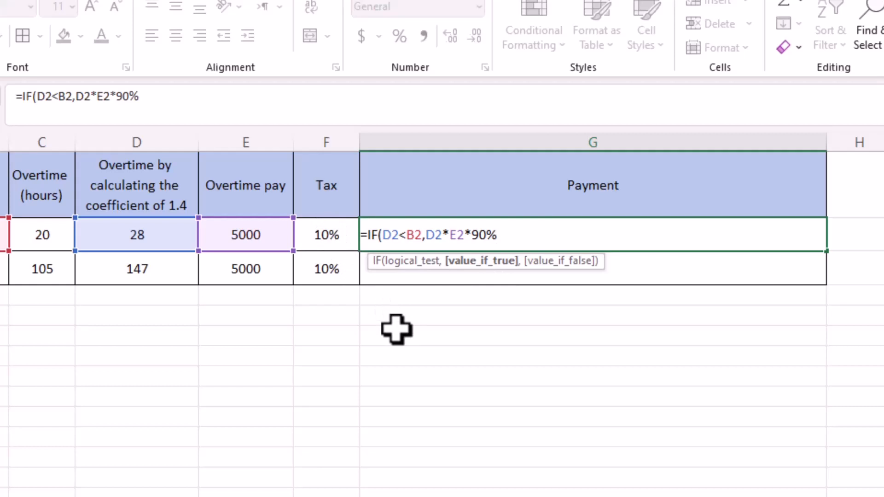
{"action": "type", "text": ","}
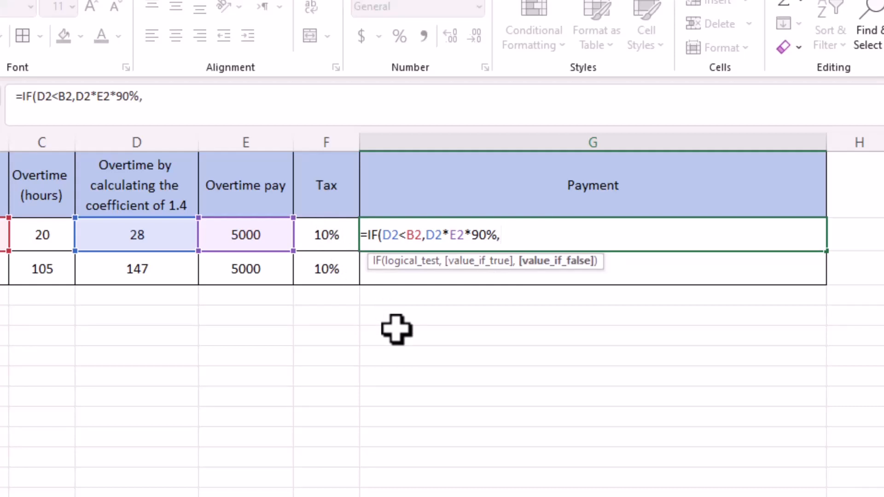
{"action": "left_click", "coordinate": [2, 235]}
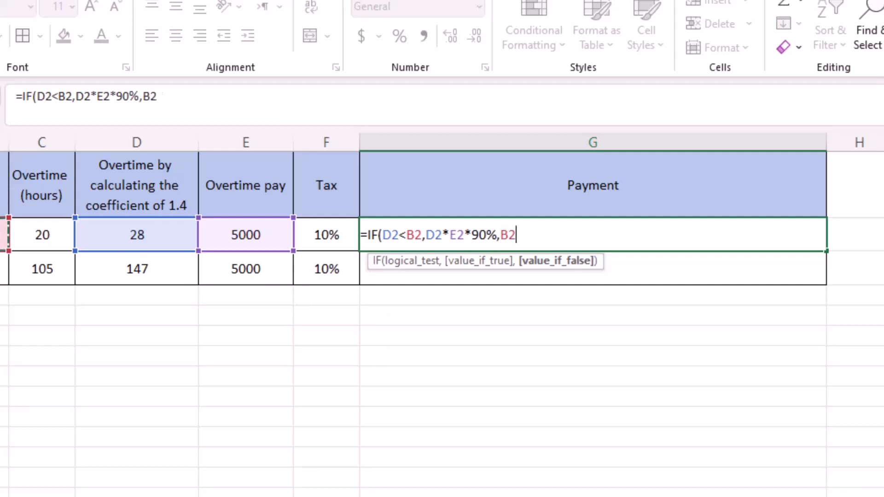
{"action": "type", "text": "*"}
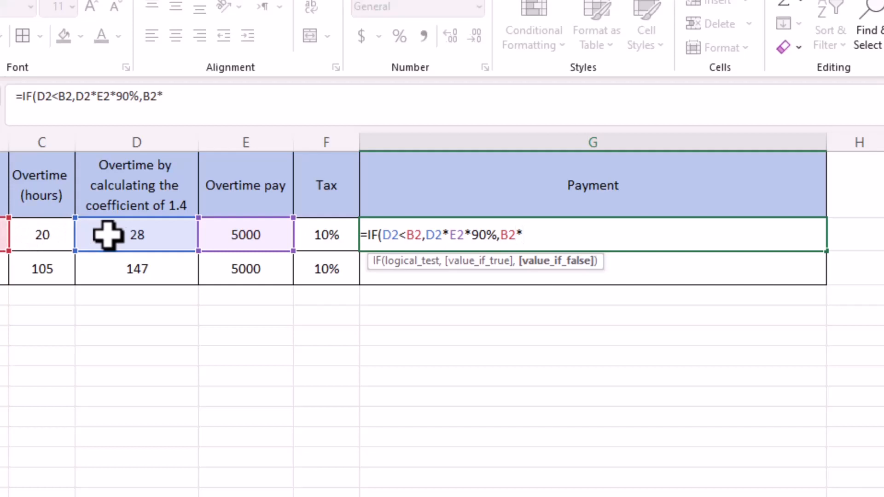
{"action": "left_click", "coordinate": [236, 243]}
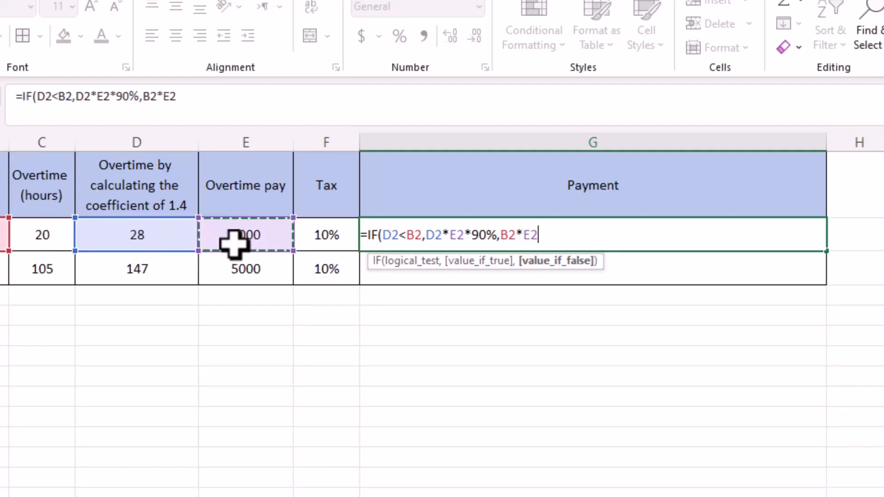
{"action": "type", "text": "*90%"}
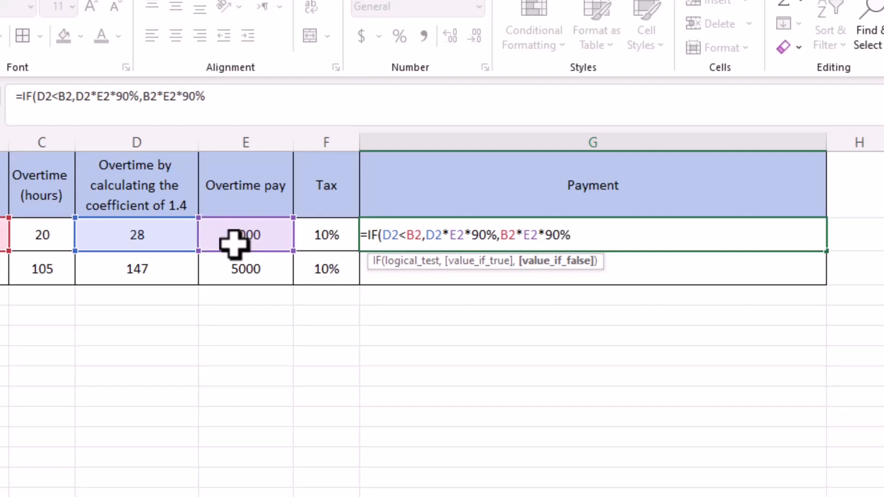
{"action": "key", "text": "Return"}
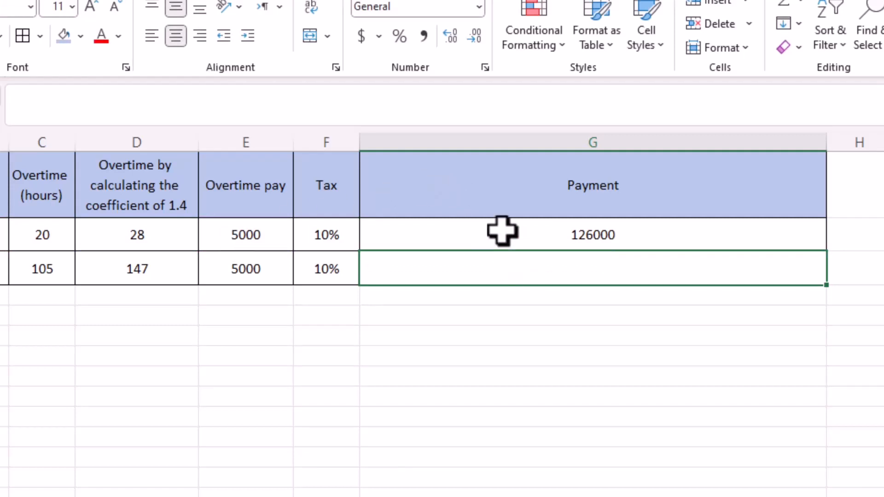
Step: Copy the payment formula from G2 down to G3
{"action": "left_click", "coordinate": [529, 235]}
{"action": "left_click_drag", "start_coordinate": [830, 250], "coordinate": [827, 279]}
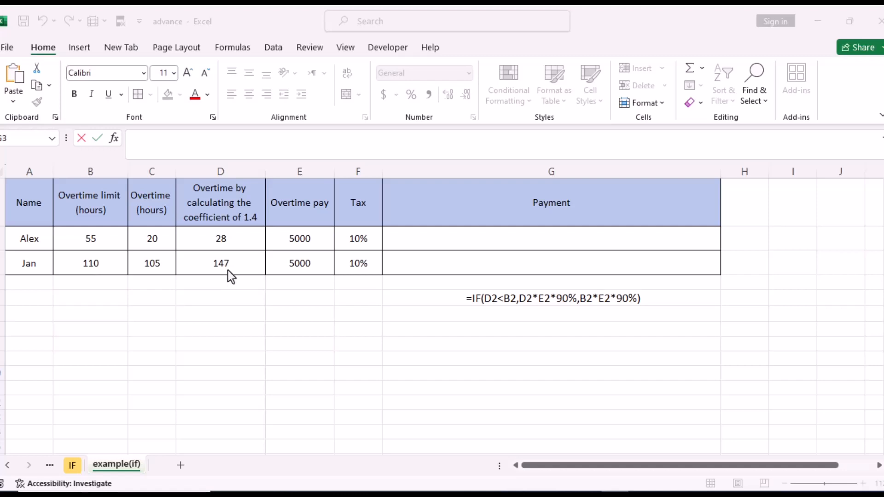
Step: Enter sample values below the table: 86 in cell B4 and 74 in cell D4
{"action": "left_click", "coordinate": [85, 280]}
{"action": "left_click", "coordinate": [85, 282]}
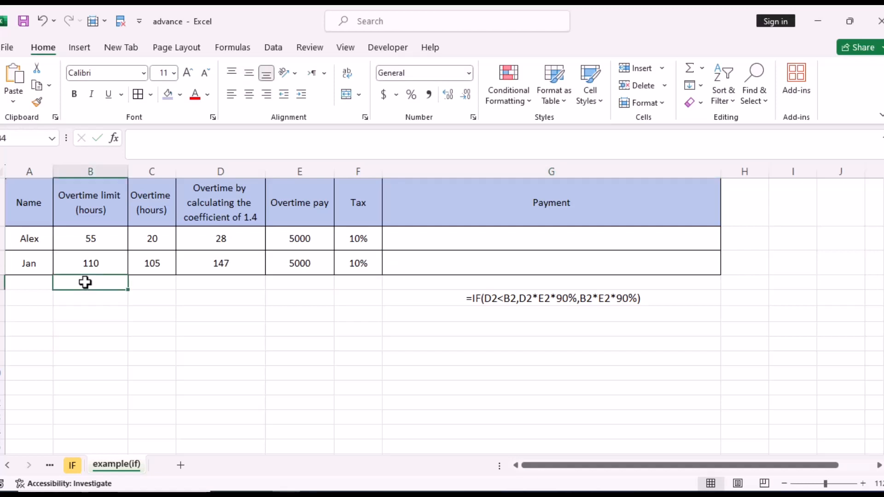
{"action": "type", "text": "86"}
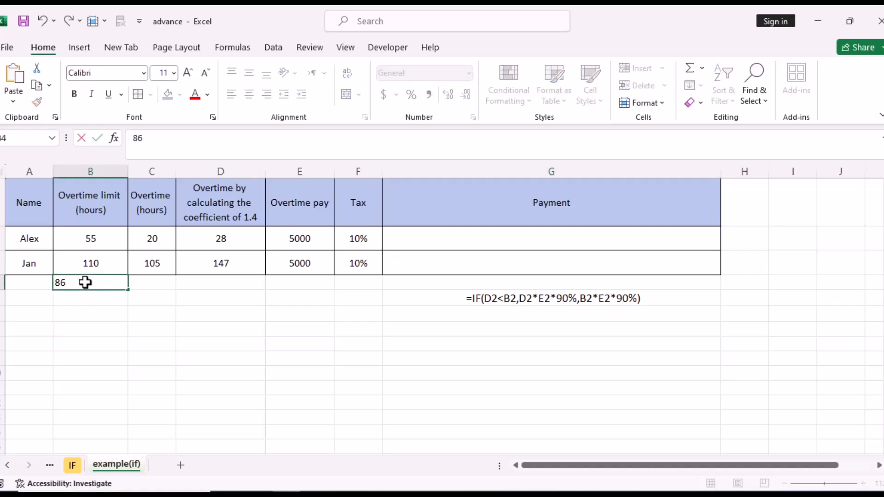
{"action": "left_click", "coordinate": [231, 282]}
{"action": "type", "text": "74"}
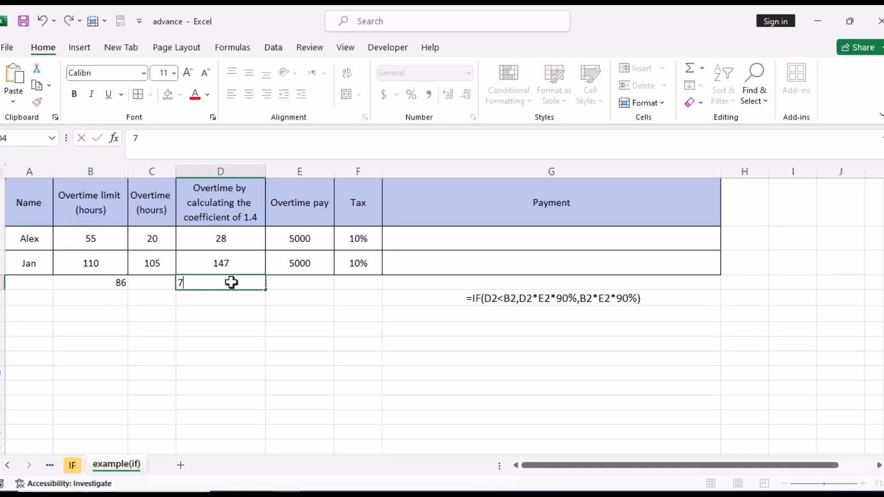
{"action": "left_click", "coordinate": [209, 333]}
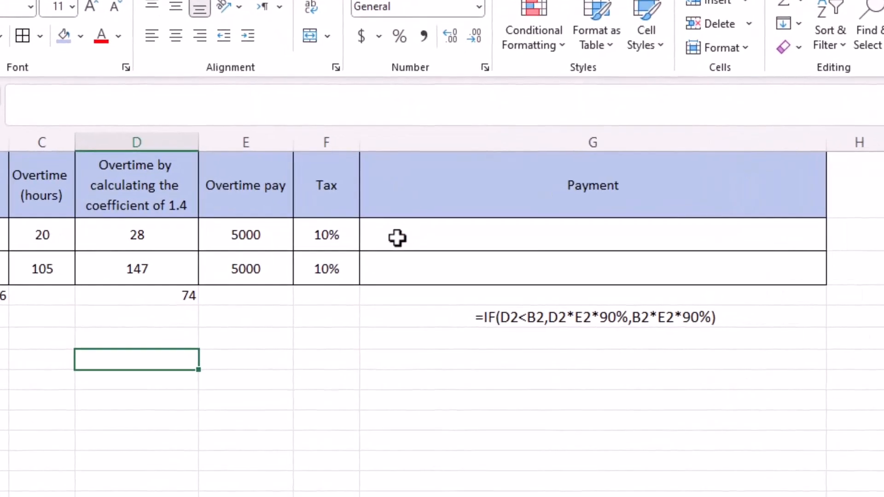
Step: Begin a formula in G2 that takes the smaller of the adjusted overtime and the hour limit with MIN(D2,B2)
{"action": "left_click", "coordinate": [409, 241]}
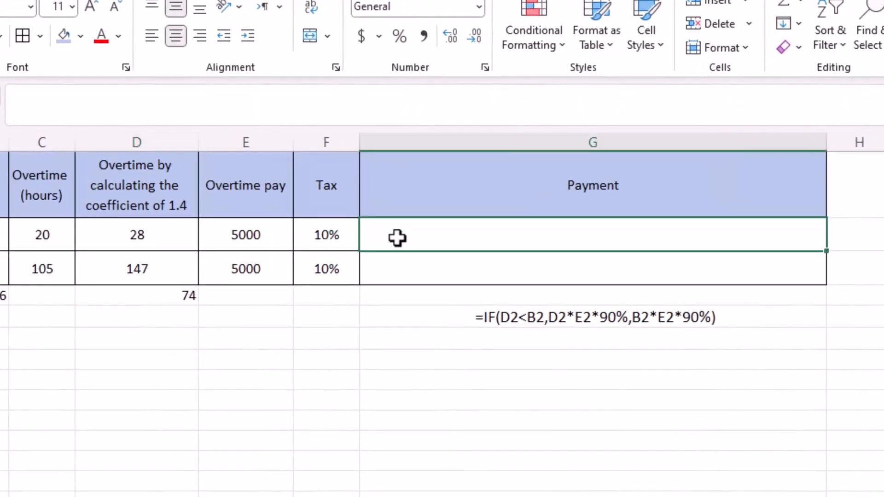
{"action": "type", "text": "=m"}
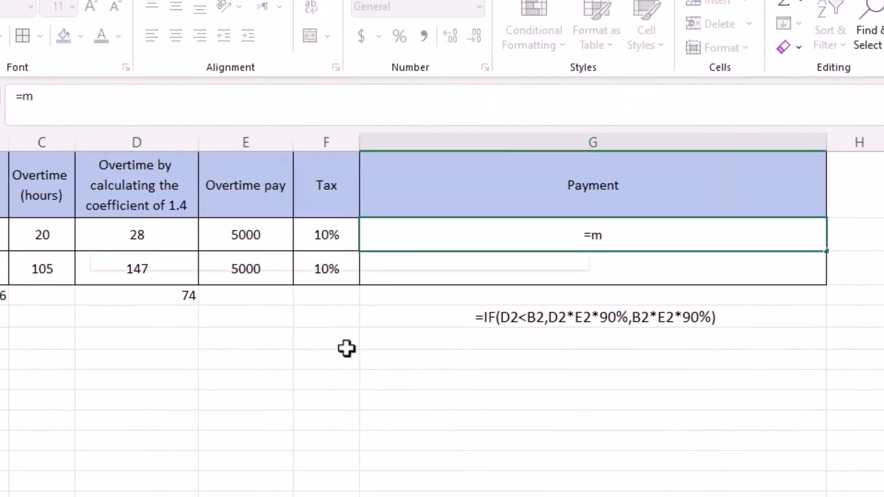
{"action": "type", "text": "i"}
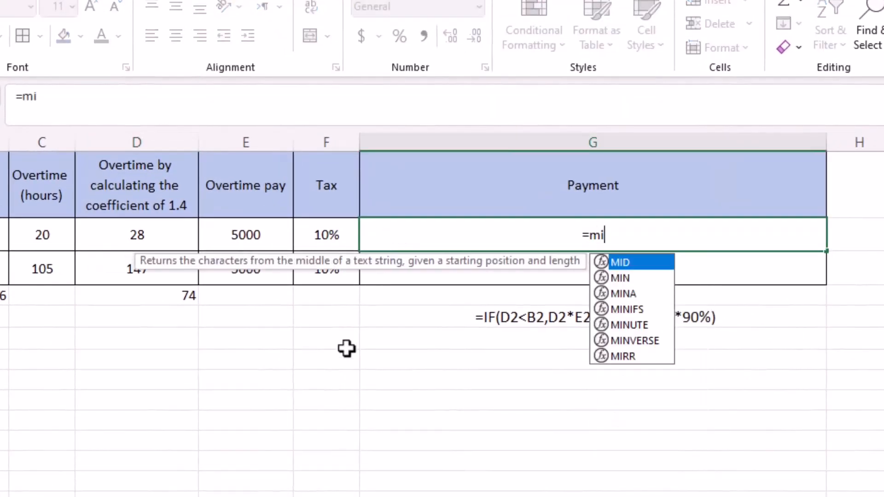
{"action": "double_click", "coordinate": [628, 277]}
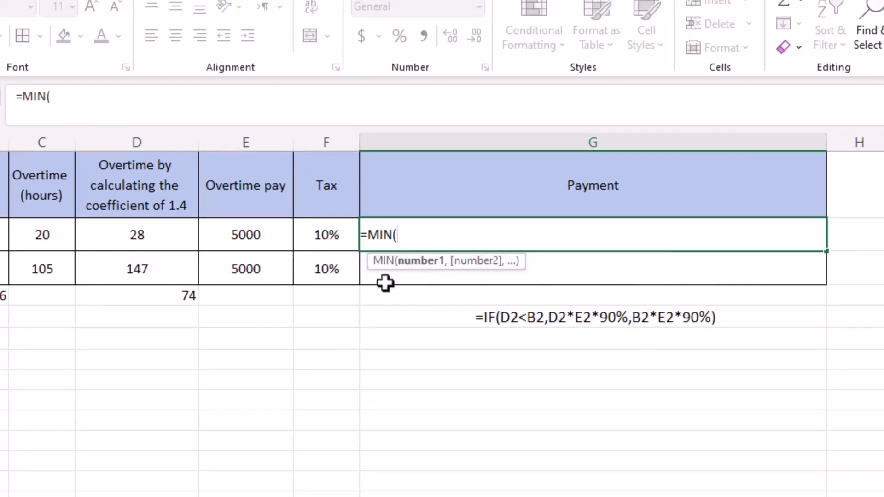
{"action": "left_click", "coordinate": [145, 237]}
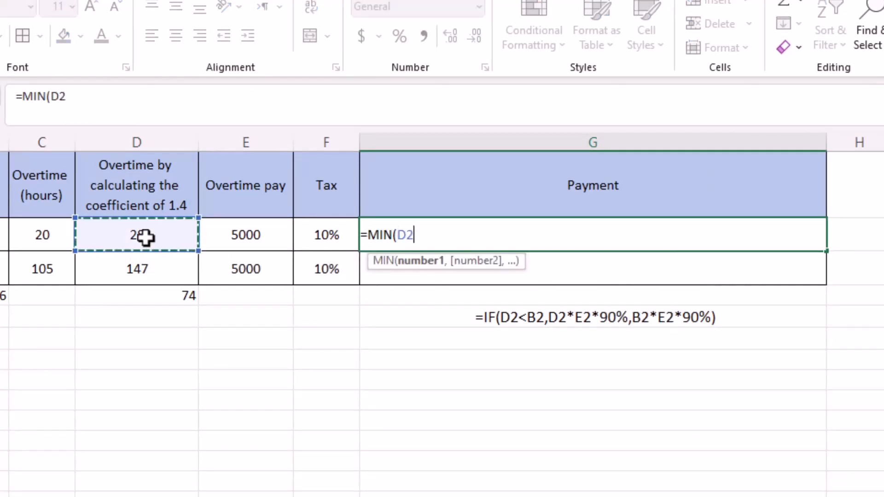
{"action": "type", "text": ","}
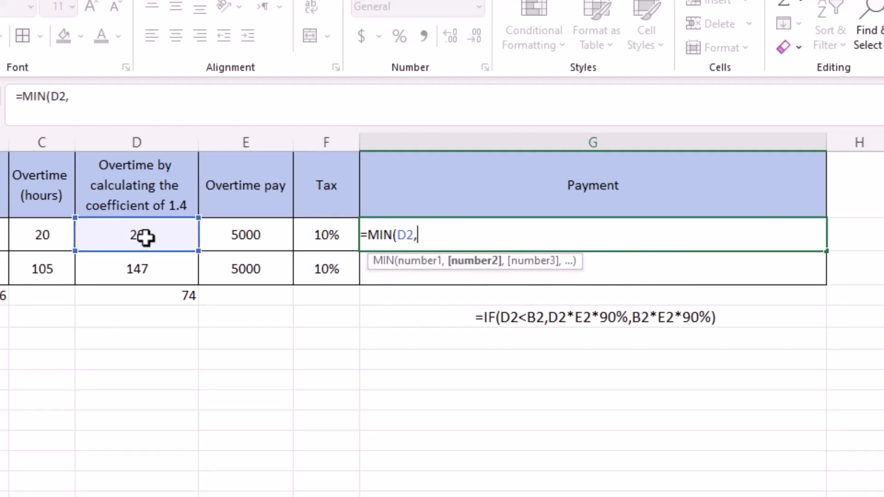
{"action": "left_click", "coordinate": [5, 234]}
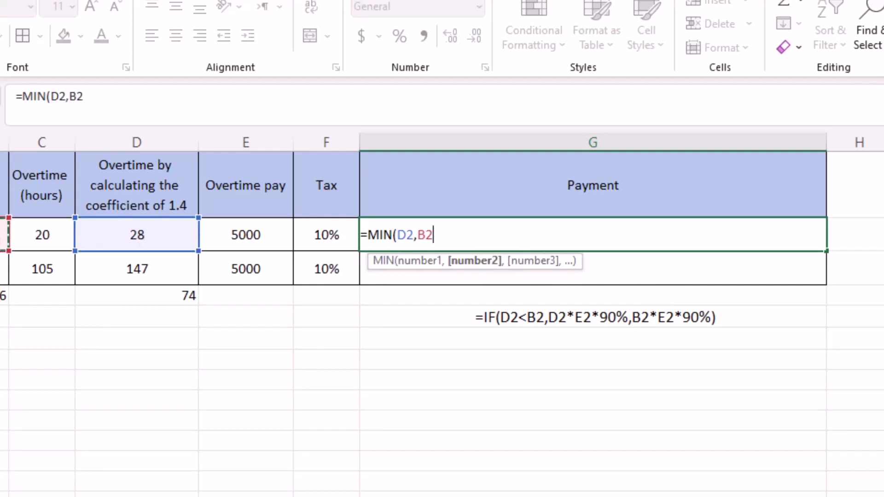
{"action": "type", "text": ")"}
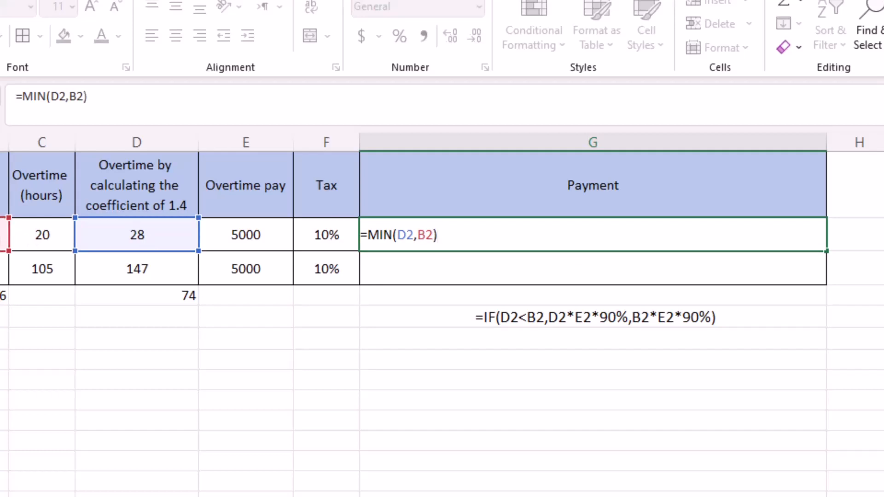
Step: Multiply the MIN result in G2 by E2 and 90%, and commit the formula
{"action": "type", "text": "*"}
{"action": "left_click", "coordinate": [225, 235]}
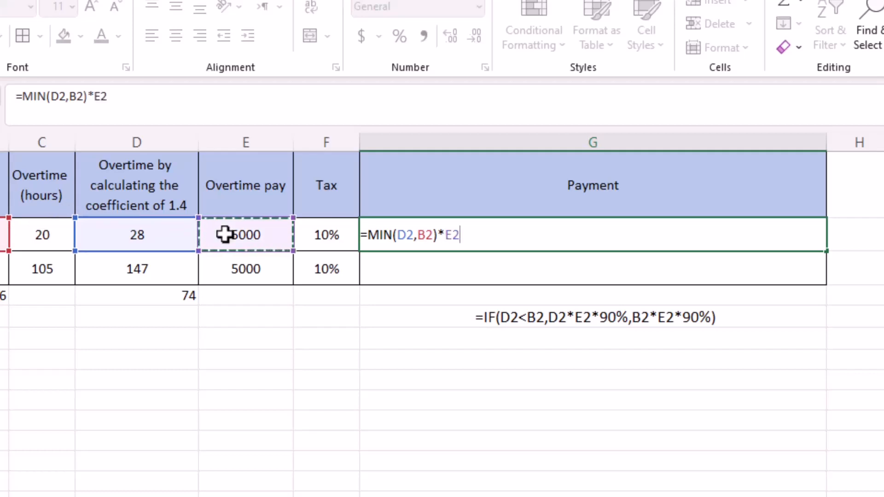
{"action": "type", "text": "*90"}
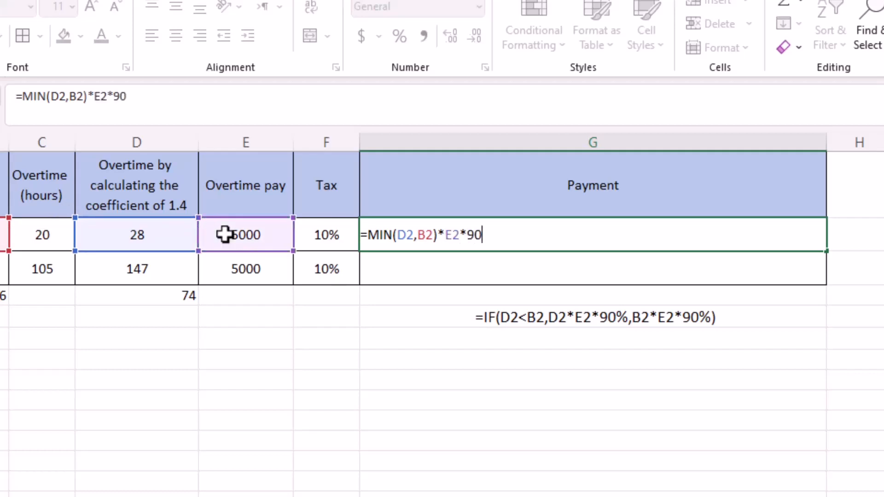
{"action": "type", "text": "%"}
{"action": "key", "text": "Return"}
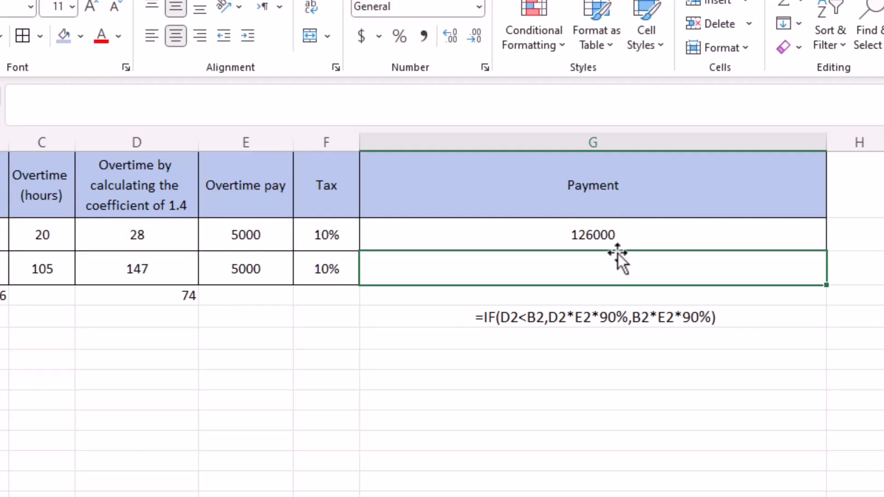
Step: Fill the MIN-based payment formula from G2 down to G3
{"action": "left_click", "coordinate": [699, 239]}
{"action": "left_click_drag", "start_coordinate": [825, 251], "coordinate": [824, 278]}
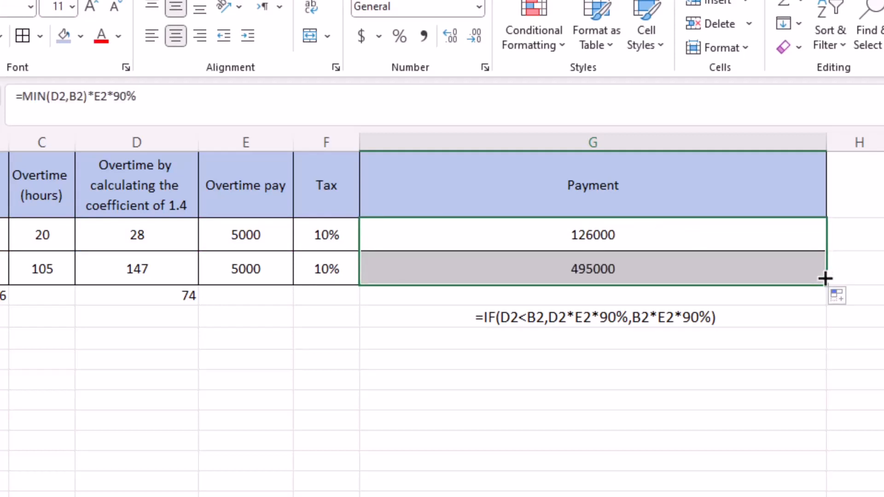